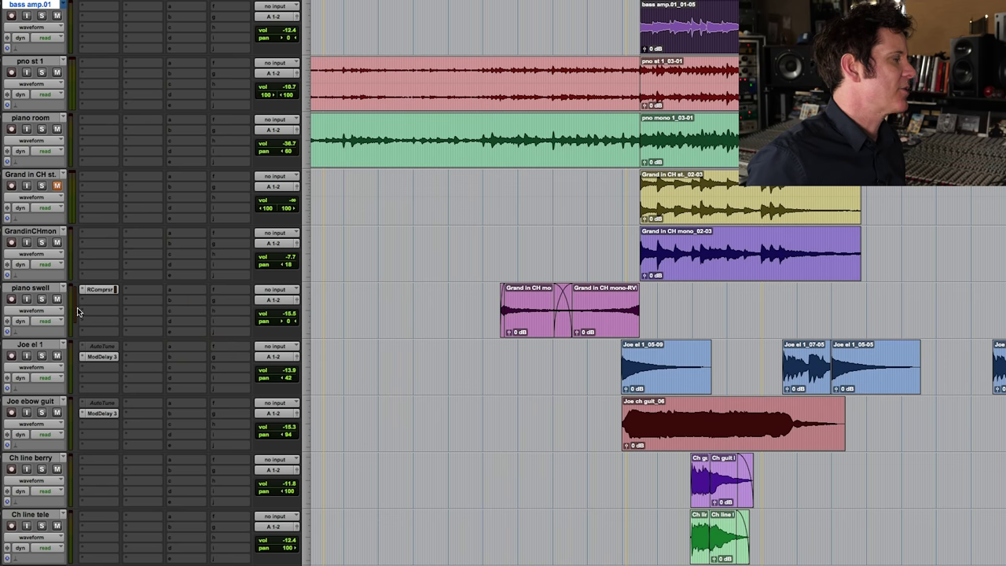
Solo the piano swell track and play it from the start of its reversed clips.
{"action": "left_click", "coordinate": [42, 299]}
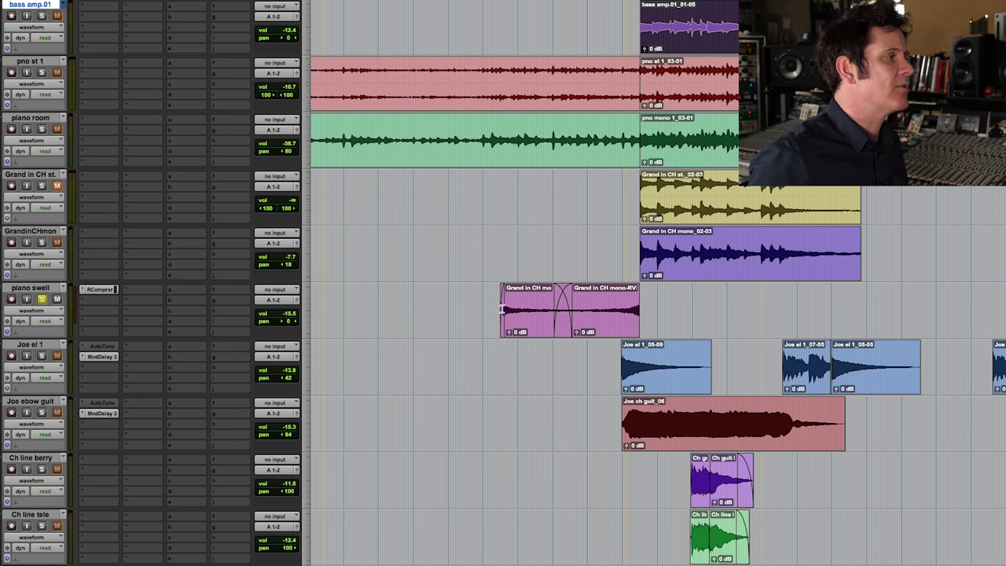
{"action": "left_click", "coordinate": [501, 308]}
{"action": "key", "text": "space"}
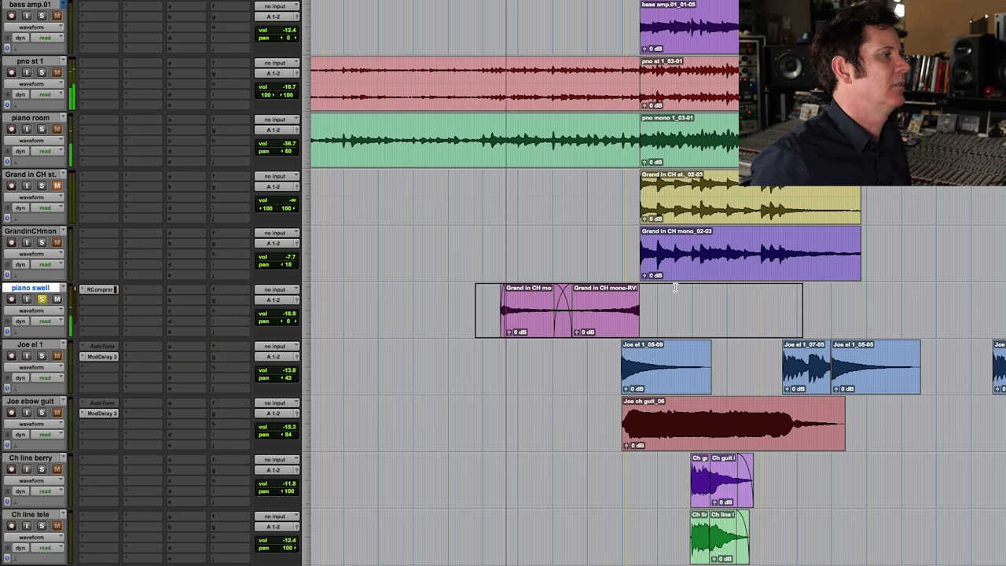
{"action": "scroll", "coordinate": [600, 303], "scroll_direction": "up", "scroll_amount": 3}
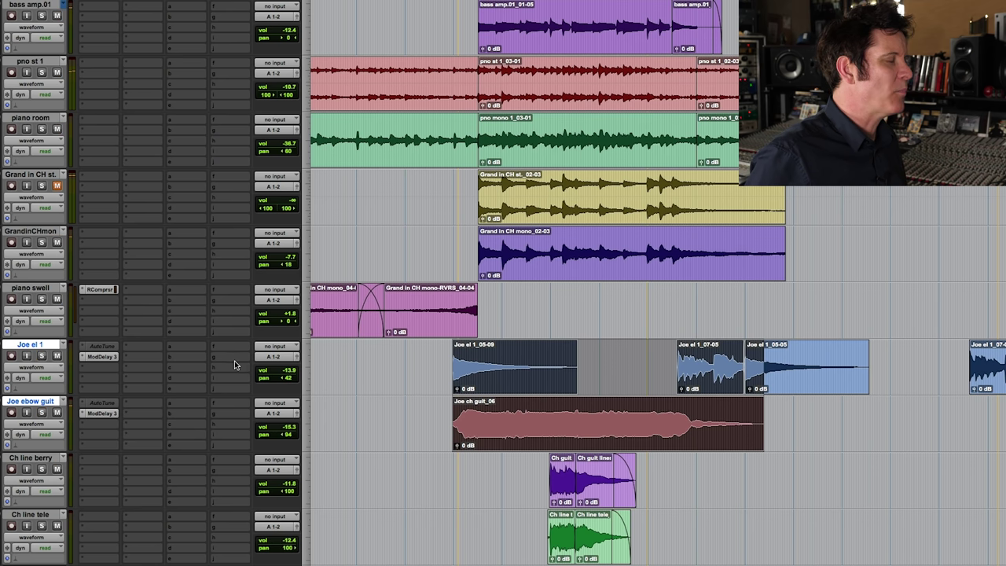
Open the Mod Delay III insert on the ebow guitar track and move its window clear of the track controls.
{"action": "left_click", "coordinate": [106, 415]}
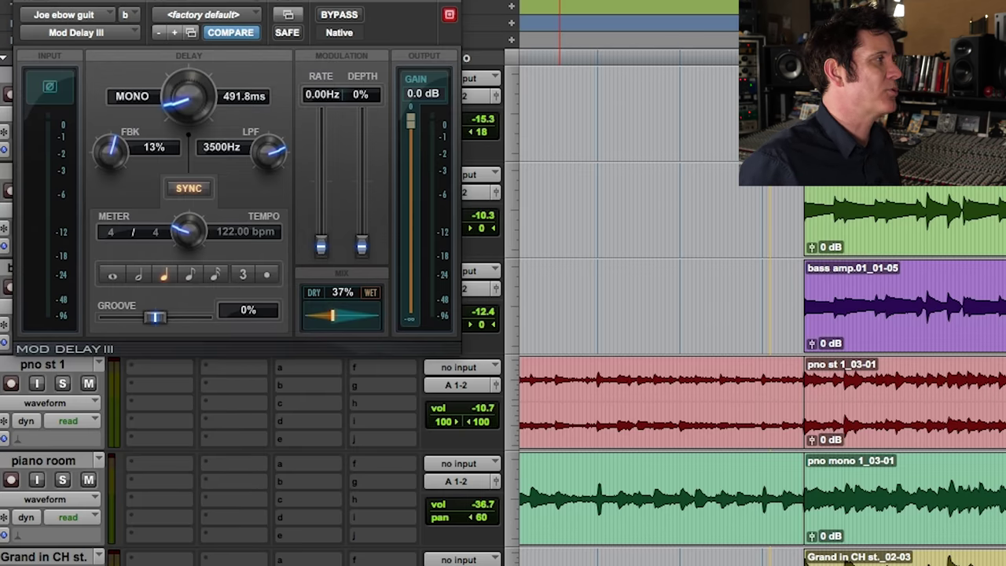
{"action": "left_click_drag", "start_coordinate": [315, 2], "coordinate": [512, 168]}
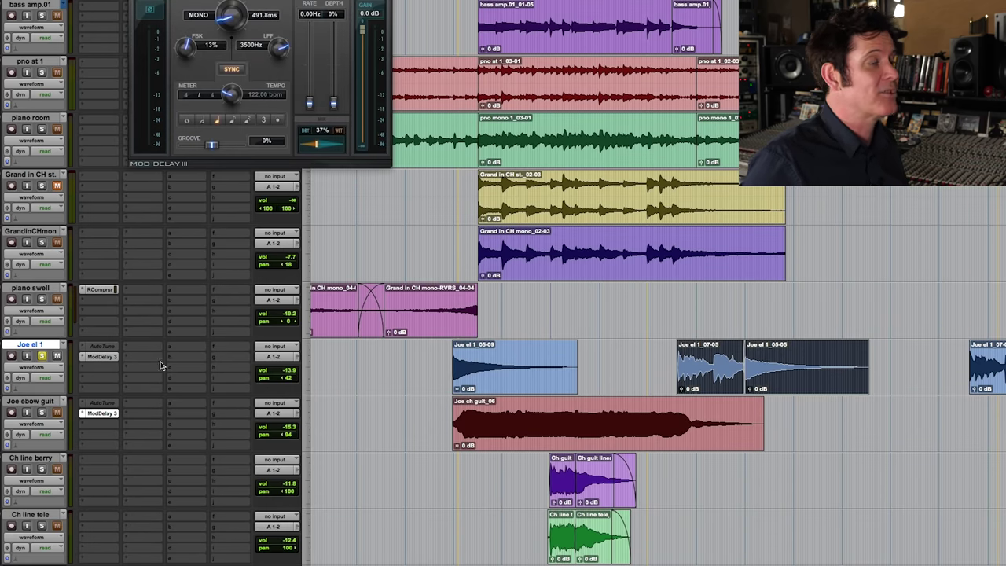
Audition the 07-05 and 05-05 clips on the soloed electric guitar track and open that track's Mod Delay III insert.
{"action": "left_click_drag", "start_coordinate": [613, 362], "coordinate": [910, 364]}
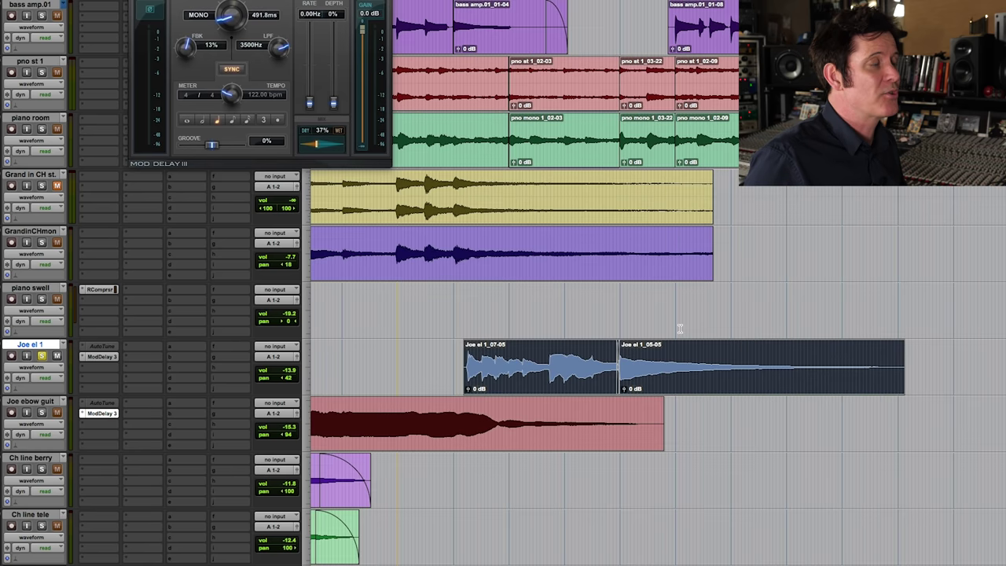
{"action": "key", "text": "space"}
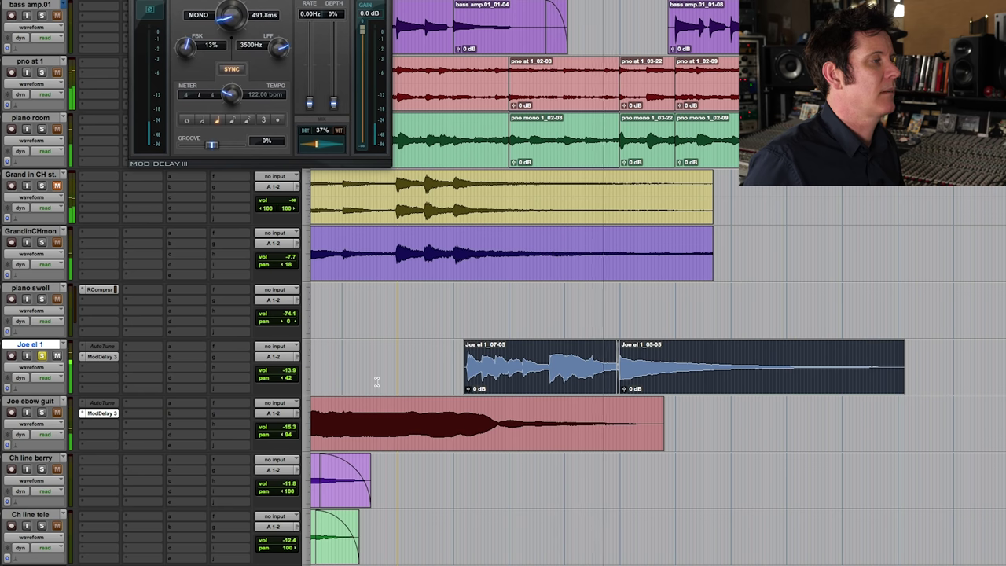
{"action": "left_click", "coordinate": [102, 356]}
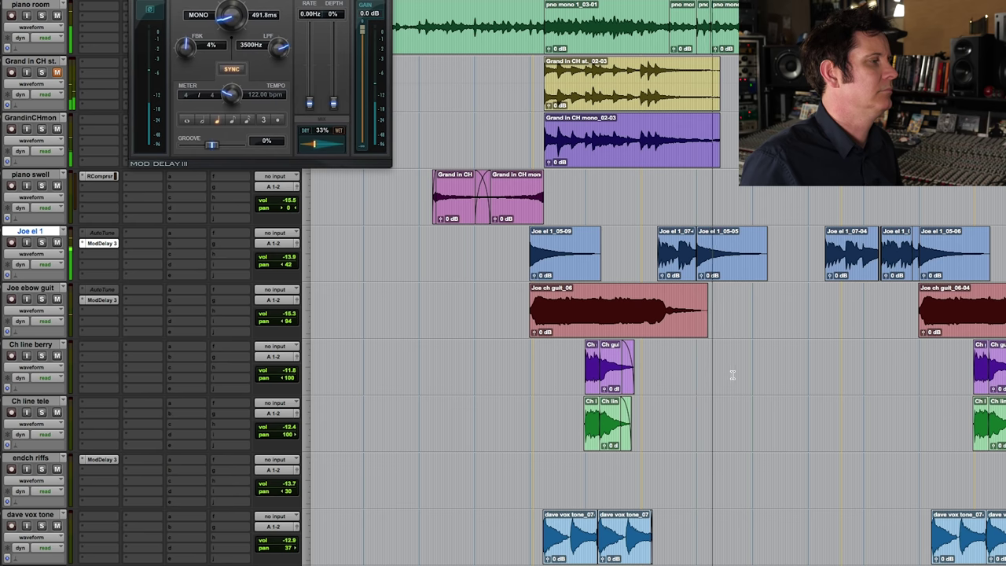
Solo the Ch line berry and Ch line tele guitar tracks together and play them from their first chorus clips.
{"action": "scroll", "coordinate": [733, 375], "scroll_direction": "down", "scroll_amount": 3}
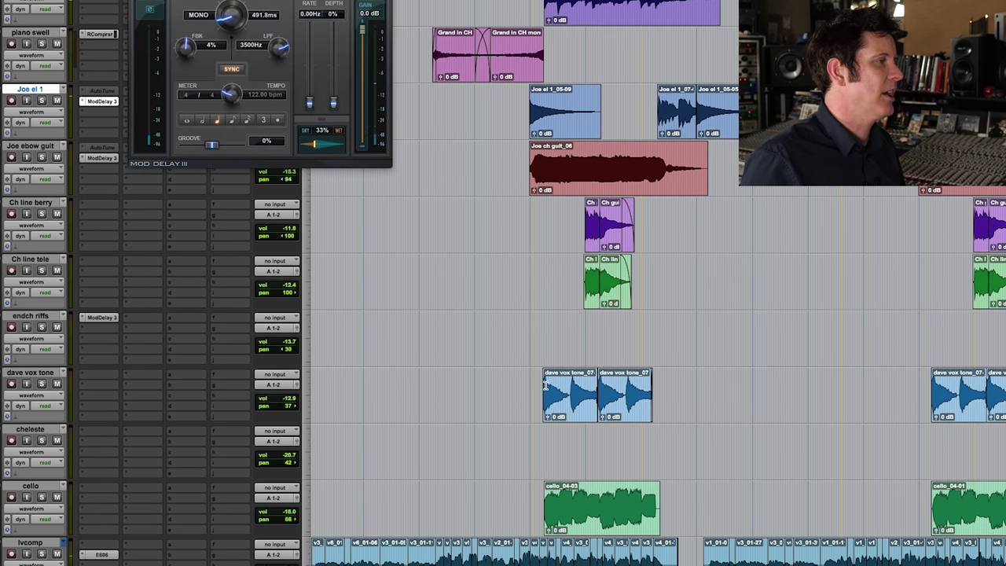
{"action": "left_click", "coordinate": [587, 218]}
{"action": "key", "text": "alt+shift+Return"}
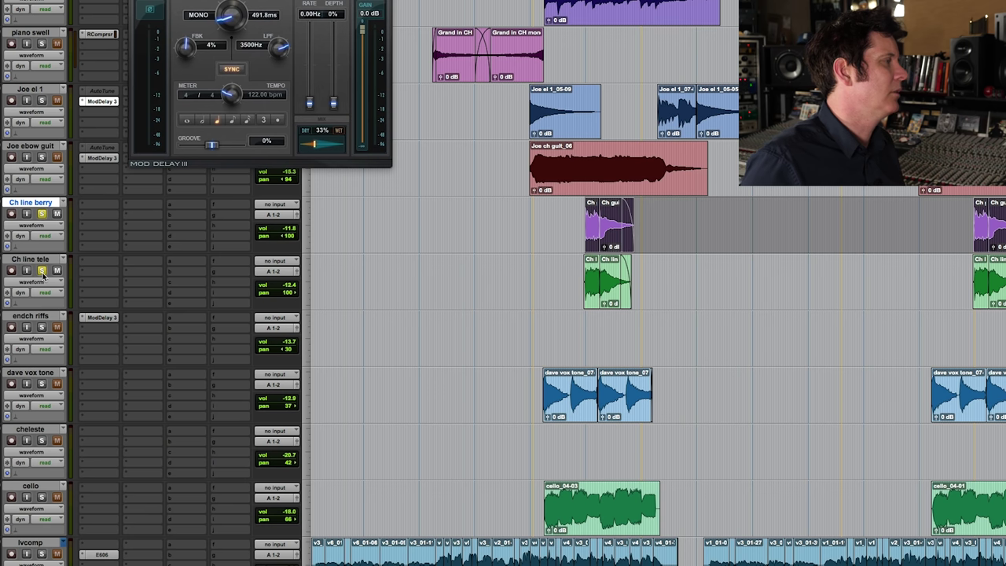
{"action": "key", "text": "space"}
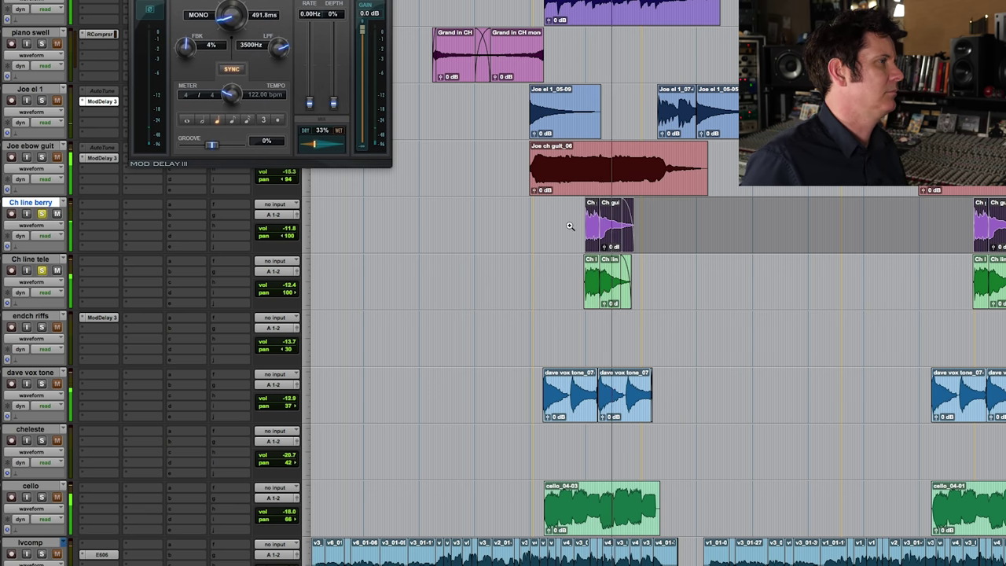
{"action": "key", "text": "super+bracketright"}
{"action": "key", "text": "super+bracketright"}
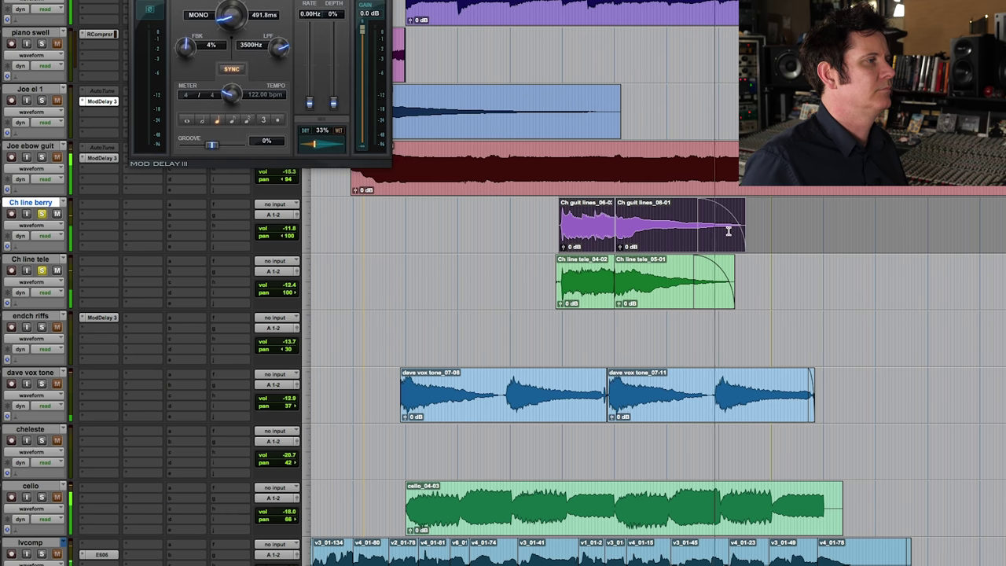
Audition the Ch line berry guitar alone from the start of its clip, without the Ch line tele track.
{"action": "left_click", "coordinate": [43, 214]}
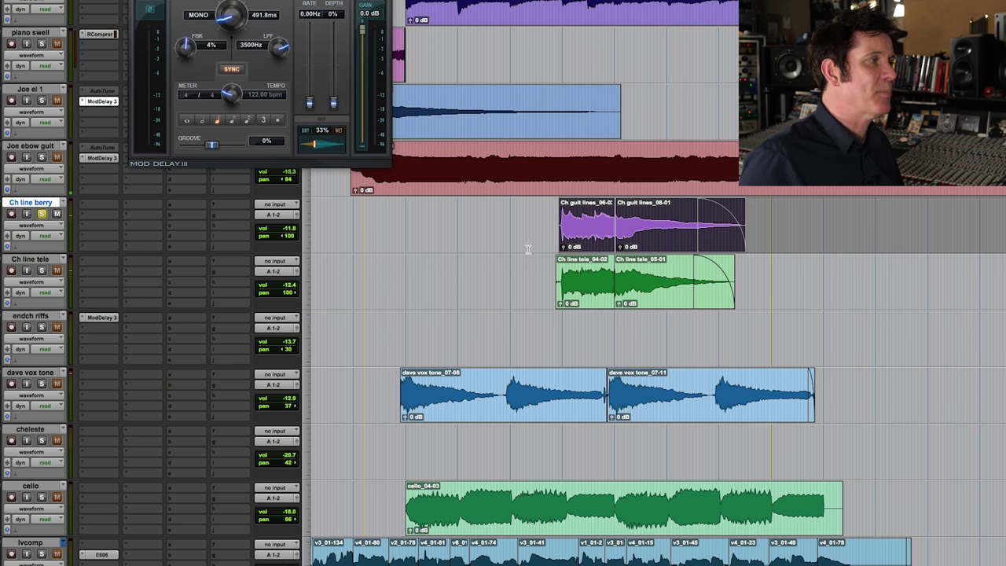
{"action": "left_click", "coordinate": [564, 216]}
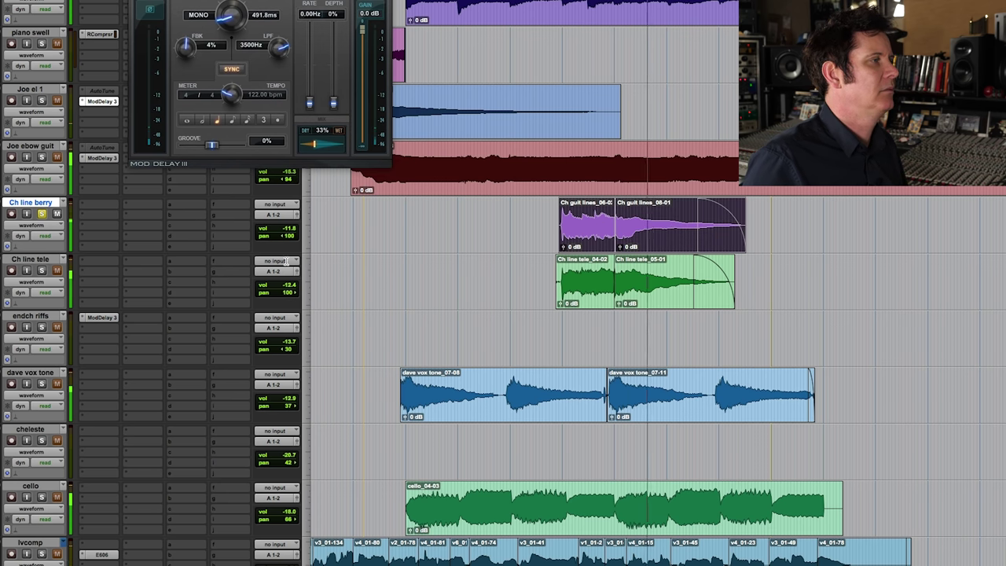
{"action": "left_click", "coordinate": [30, 216]}
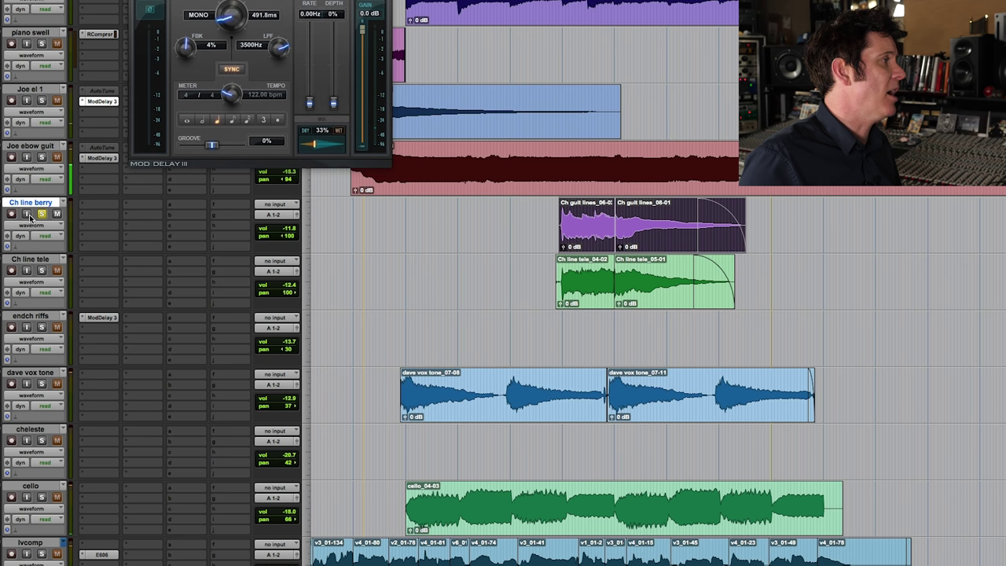
{"action": "left_click", "coordinate": [42, 270]}
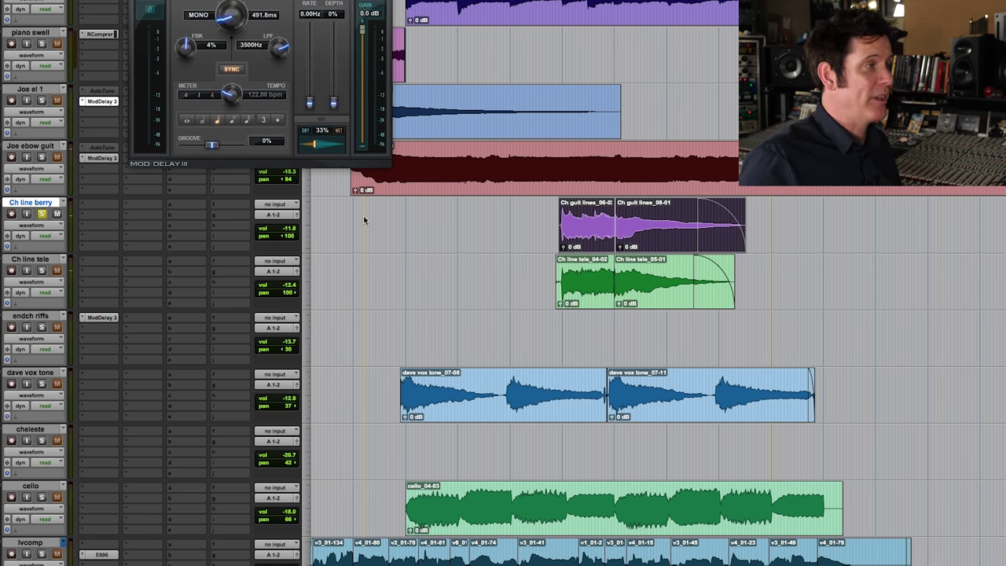
Play the two clips on the soloed vox tone track, then clear its solo.
{"action": "key", "text": "space"}
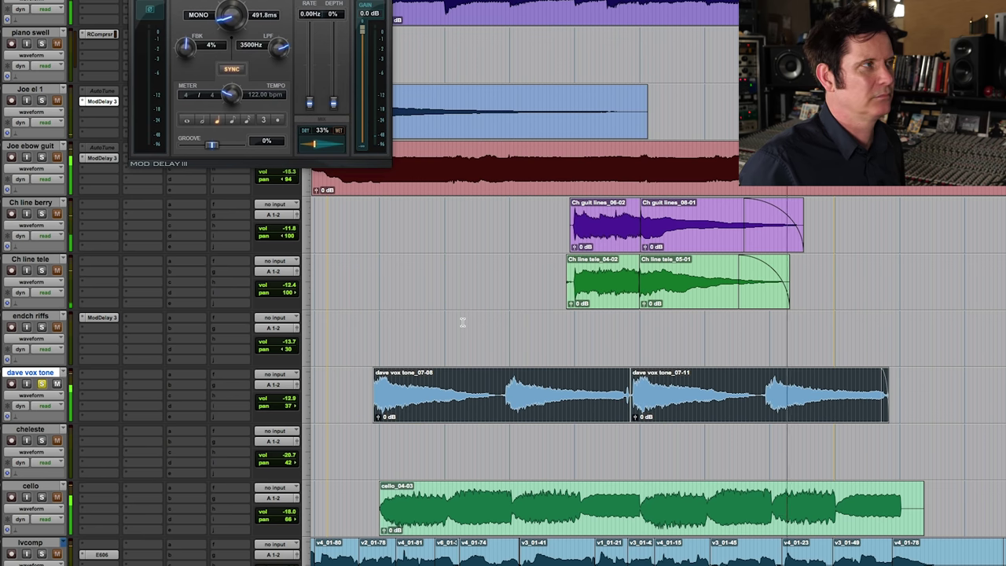
{"action": "left_click", "coordinate": [42, 384]}
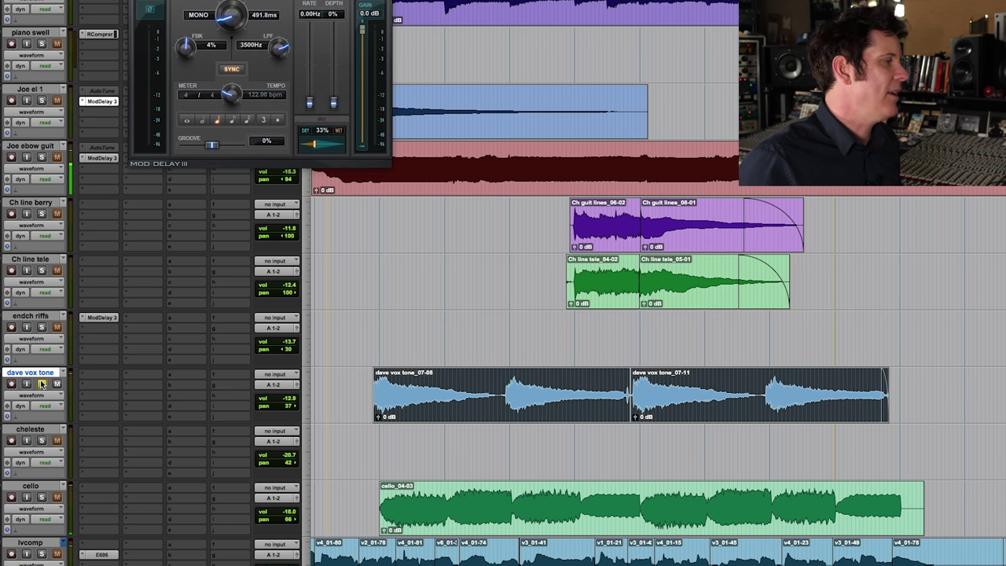
Solo the cello track and audition its cello_04-03 clip.
{"action": "scroll", "coordinate": [702, 470], "scroll_direction": "down", "scroll_amount": 4}
{"action": "double_click", "coordinate": [632, 435]}
{"action": "left_click", "coordinate": [43, 412]}
{"action": "scroll", "coordinate": [752, 414], "scroll_direction": "up", "scroll_amount": 2}
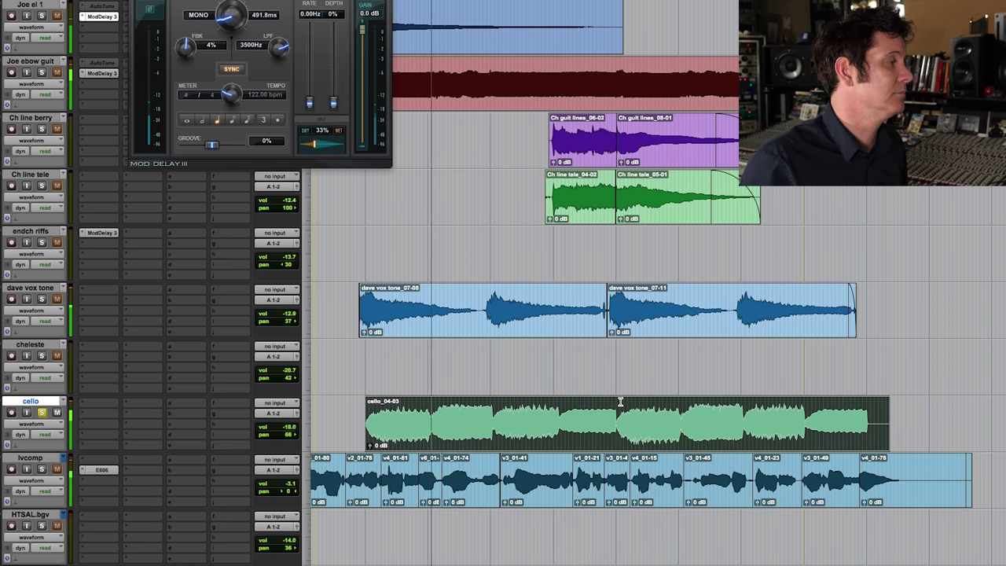
{"action": "scroll", "coordinate": [620, 403], "scroll_direction": "down", "scroll_amount": 2}
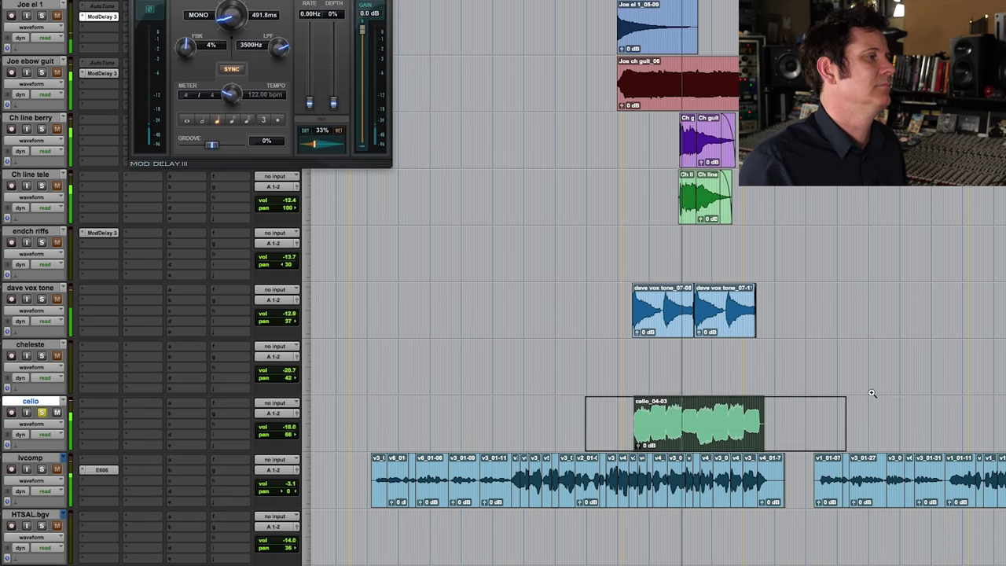
{"action": "scroll", "coordinate": [795, 397], "scroll_direction": "up", "scroll_amount": 2}
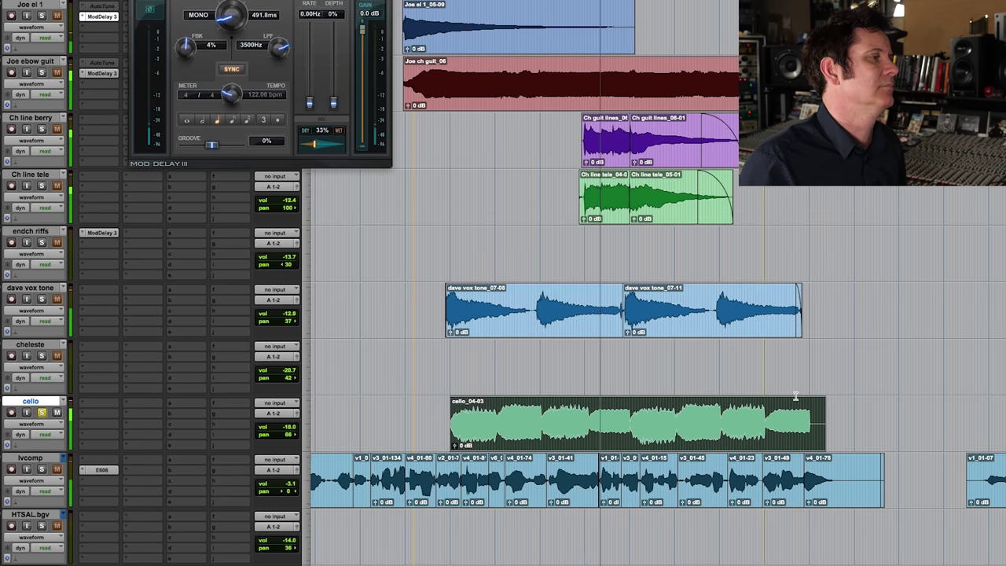
{"action": "left_click", "coordinate": [581, 410]}
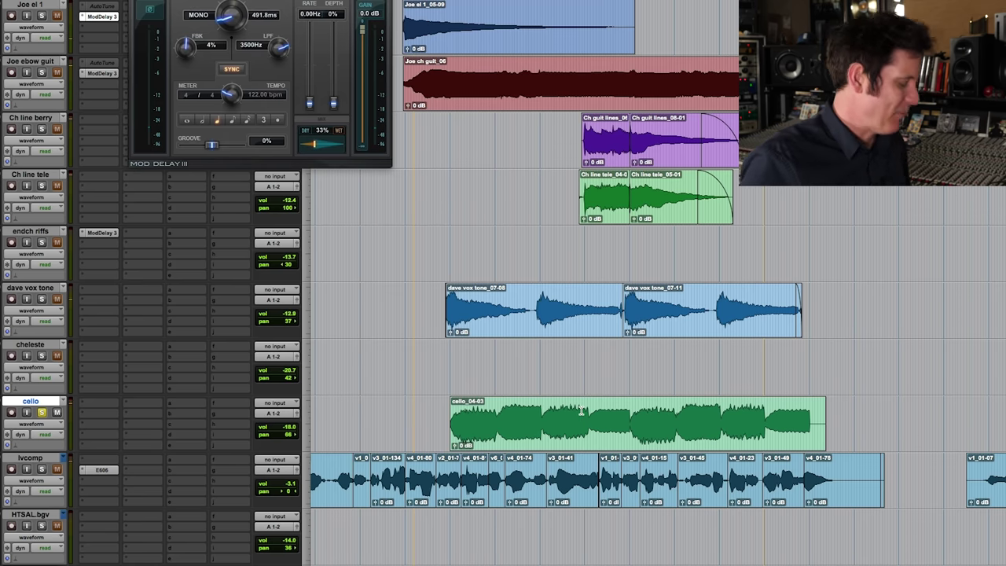
Inspect the FilterBank E606 EQ on the lvcomp lead vocal track during playback, then close its window.
{"action": "scroll", "coordinate": [582, 410], "scroll_direction": "down", "scroll_amount": 3}
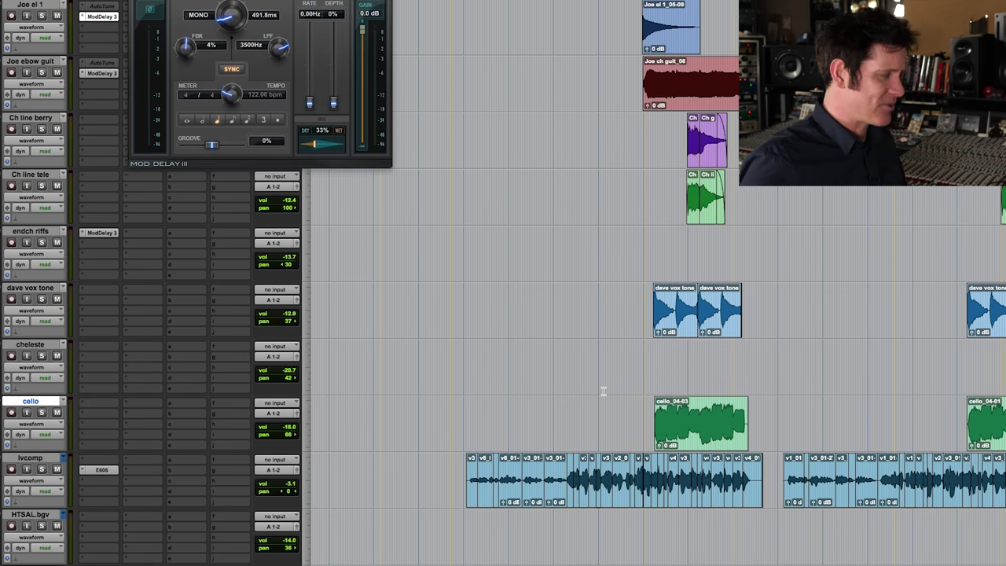
{"action": "scroll", "coordinate": [604, 391], "scroll_direction": "down", "scroll_amount": 2}
{"action": "scroll", "coordinate": [602, 338], "scroll_direction": "down", "scroll_amount": 3}
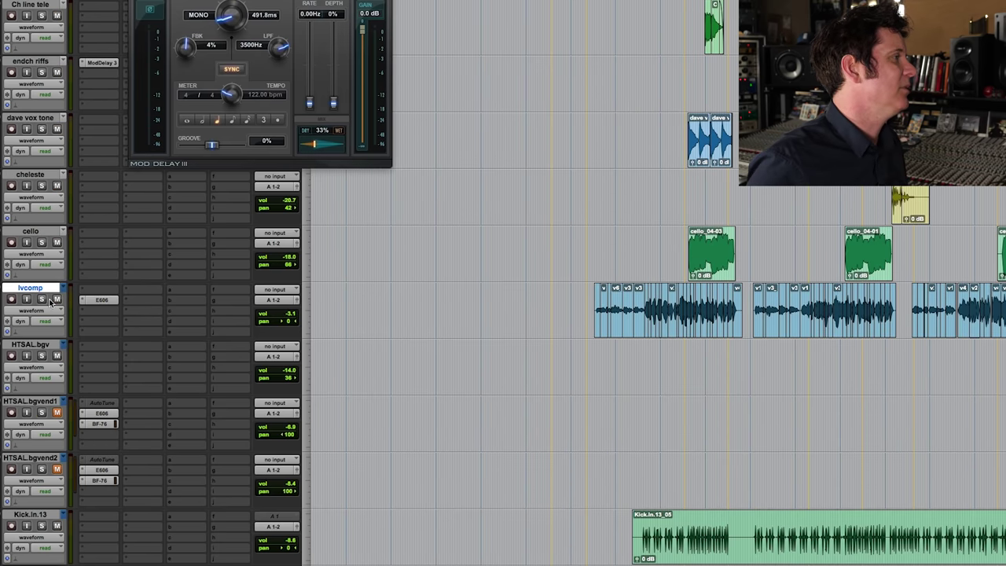
{"action": "left_click", "coordinate": [102, 299]}
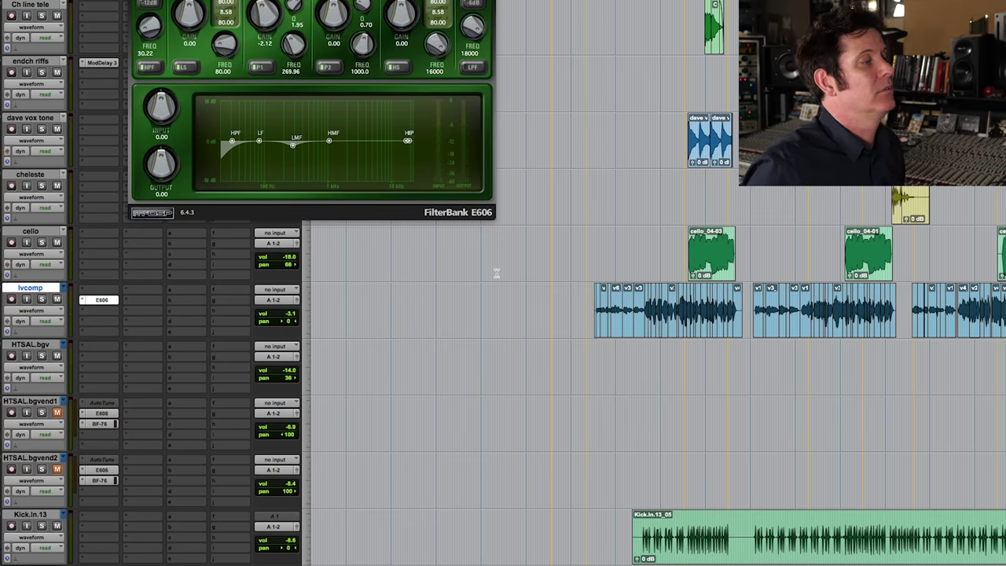
{"action": "key", "text": "space"}
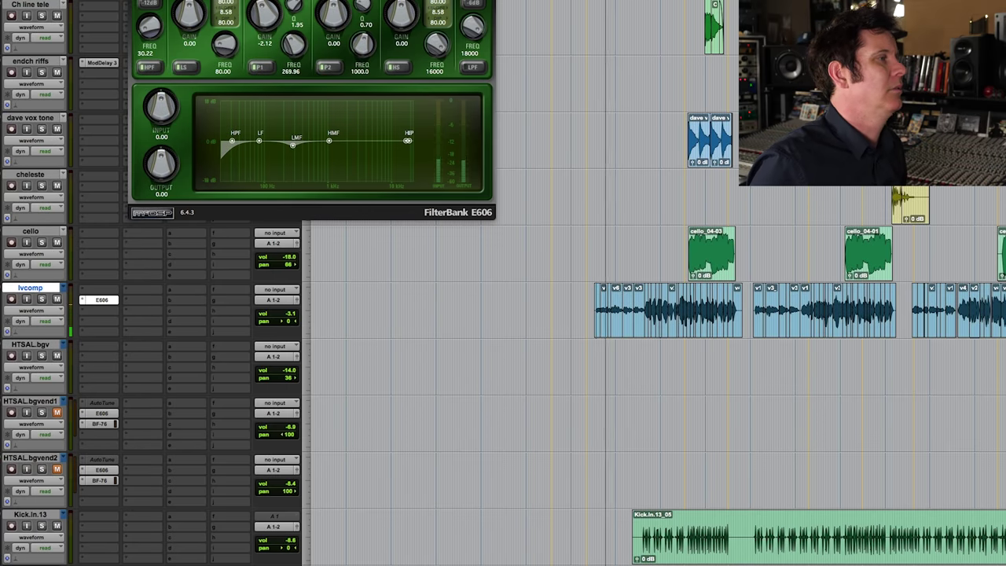
{"action": "key", "text": "super+w"}
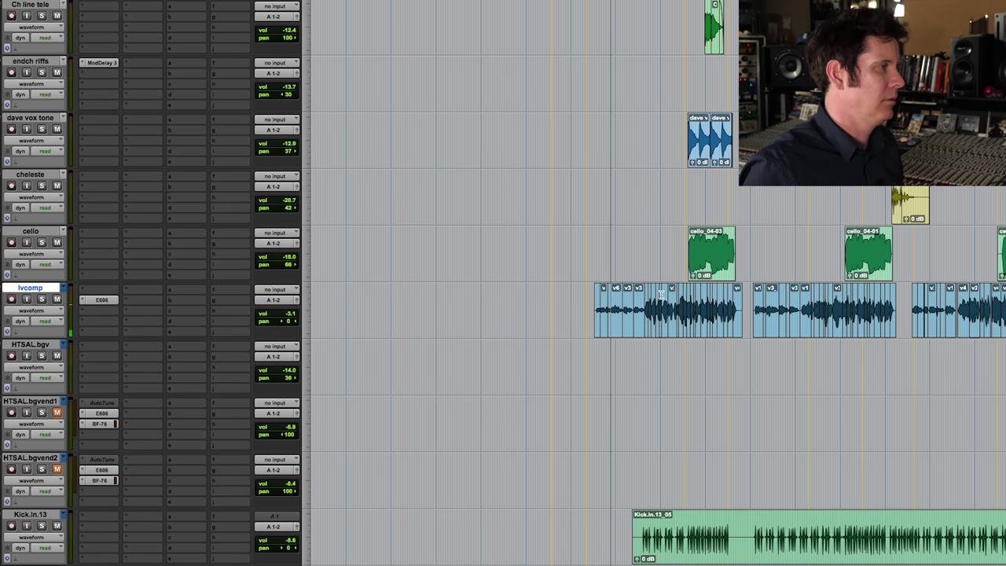
Audition the lvcomp lead vocal soloed through its first verse and chorus, then stop playback.
{"action": "key", "text": "super+bracketright"}
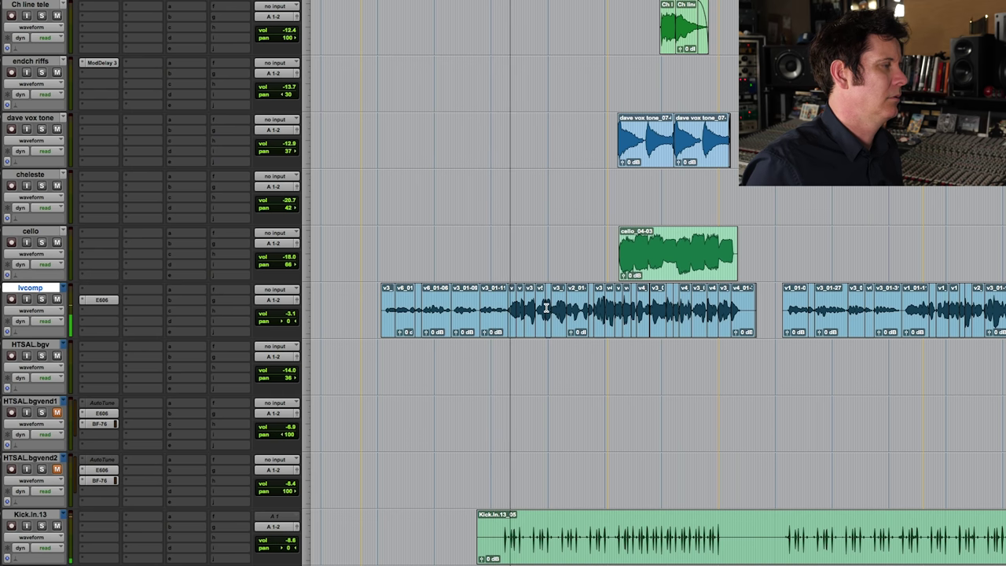
{"action": "left_click", "coordinate": [42, 299]}
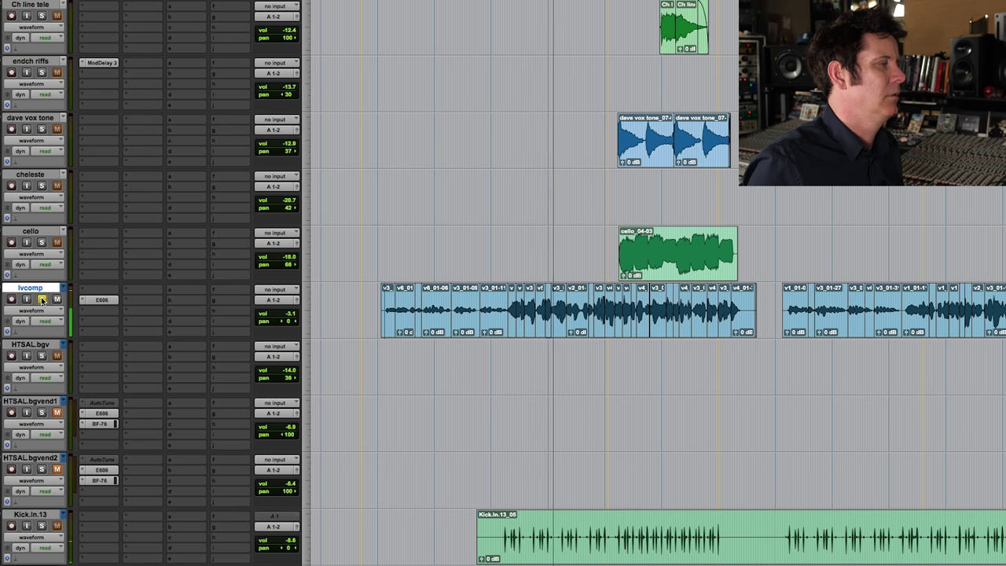
{"action": "key", "text": "space"}
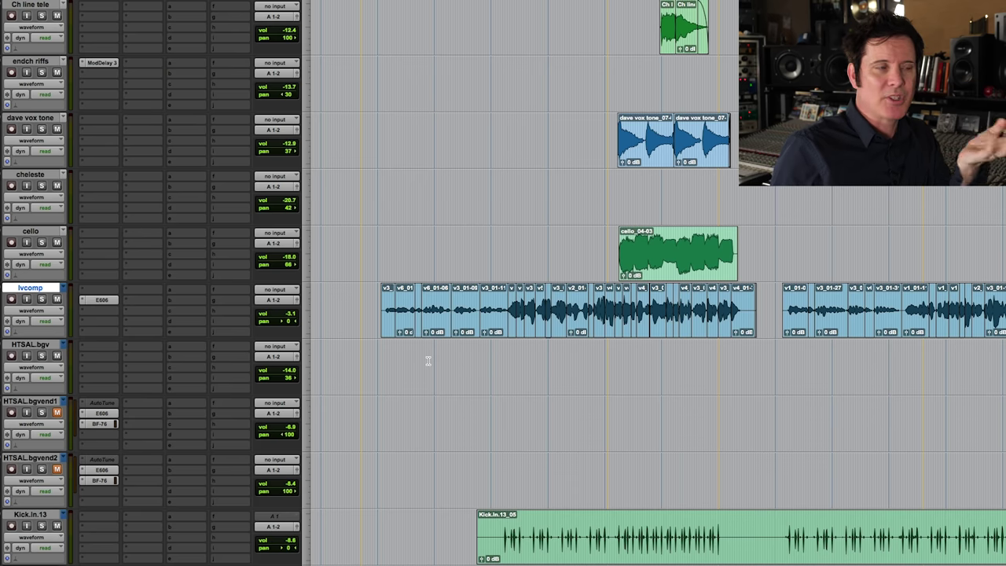
{"action": "scroll", "coordinate": [432, 359], "scroll_direction": "up", "scroll_amount": 3}
{"action": "scroll", "coordinate": [854, 318], "scroll_direction": "down", "scroll_amount": 6}
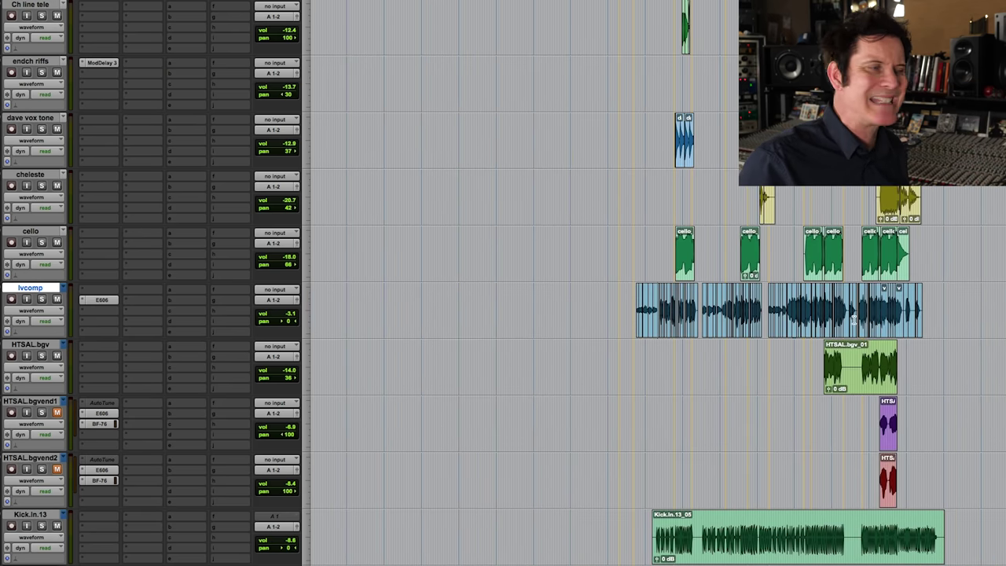
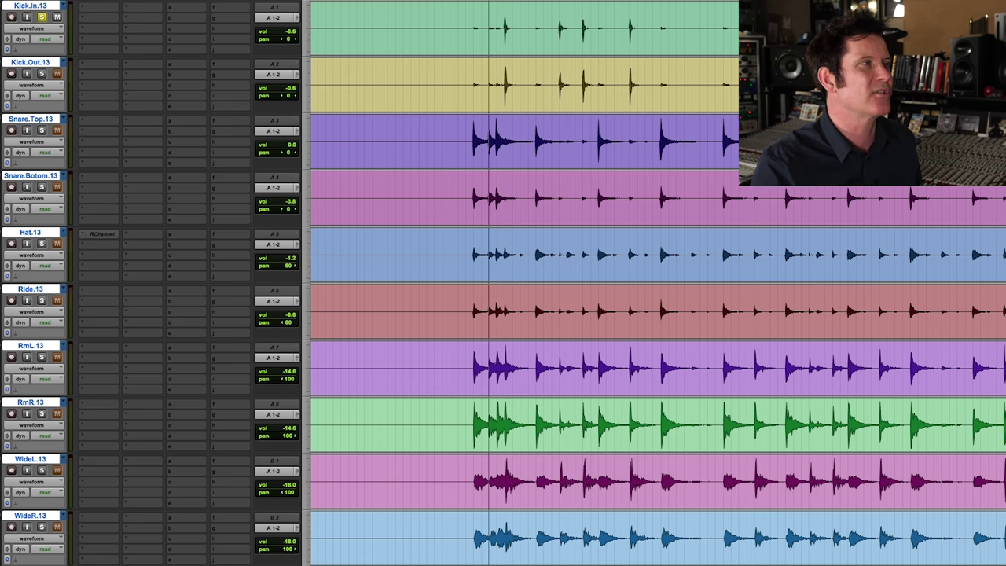
Audition the Kick.Out.13 drum track in solo, pausing and resuming playback.
{"action": "key", "text": "space"}
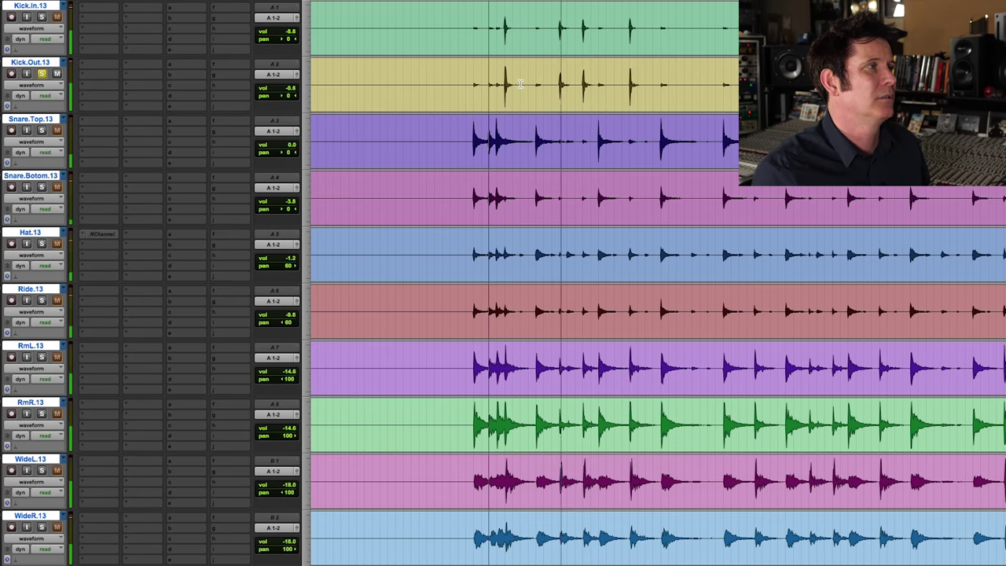
{"action": "key", "text": "space"}
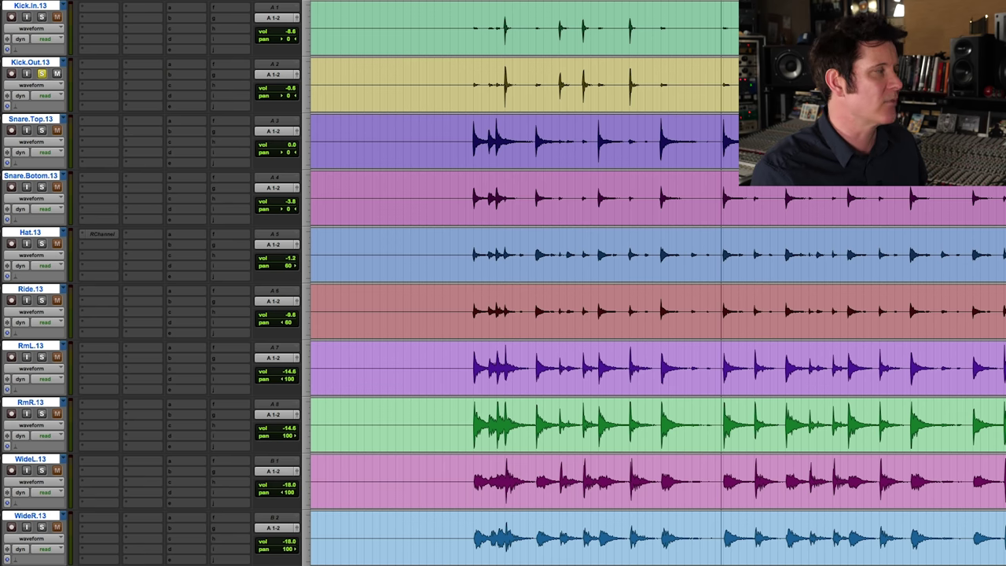
{"action": "key", "text": "space"}
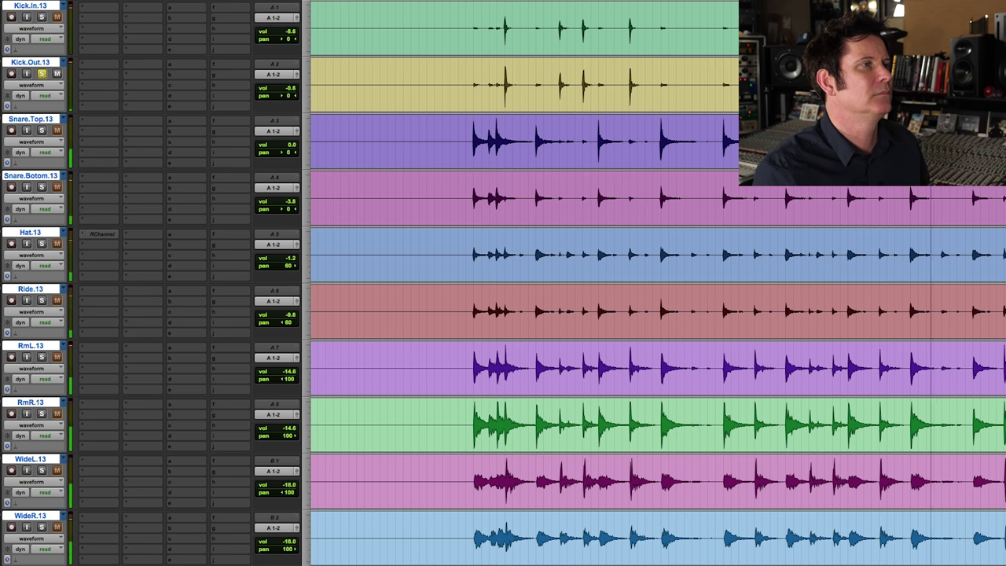
Insert the mono REQ 2 equalizer on the first insert slot of the Kick.Out.13 track.
{"action": "key", "text": "ctrl+bracketleft"}
{"action": "key", "text": "ctrl+bracketleft"}
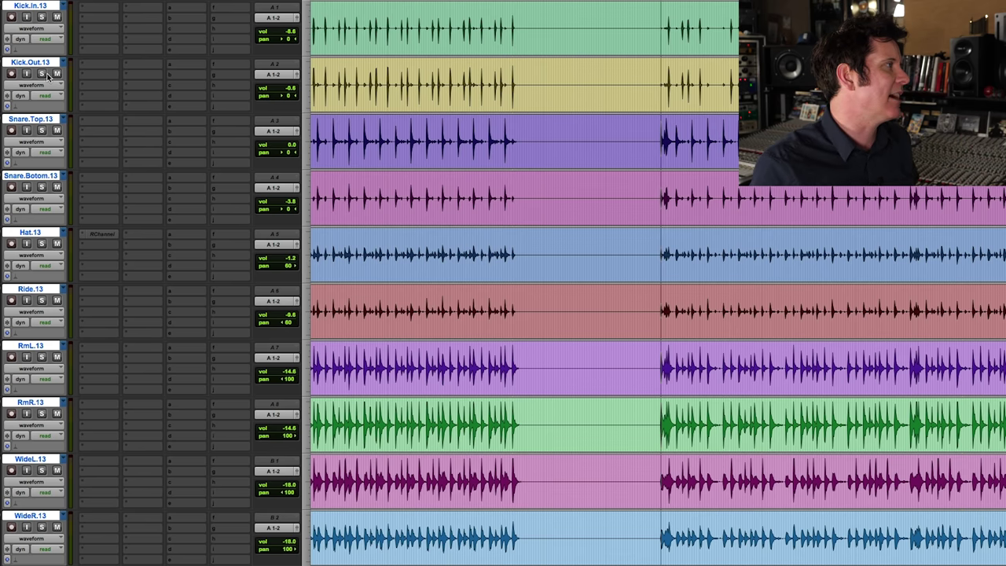
{"action": "left_click", "coordinate": [88, 68]}
{"action": "mouse_move", "coordinate": [118, 65]}
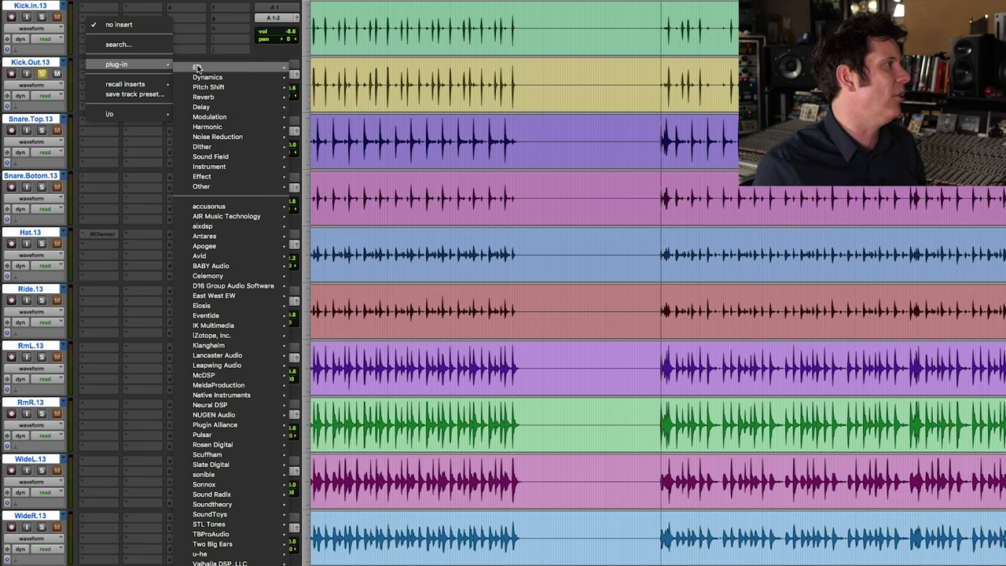
{"action": "mouse_move", "coordinate": [198, 68]}
{"action": "scroll", "coordinate": [354, 511], "scroll_direction": "down", "scroll_amount": 8}
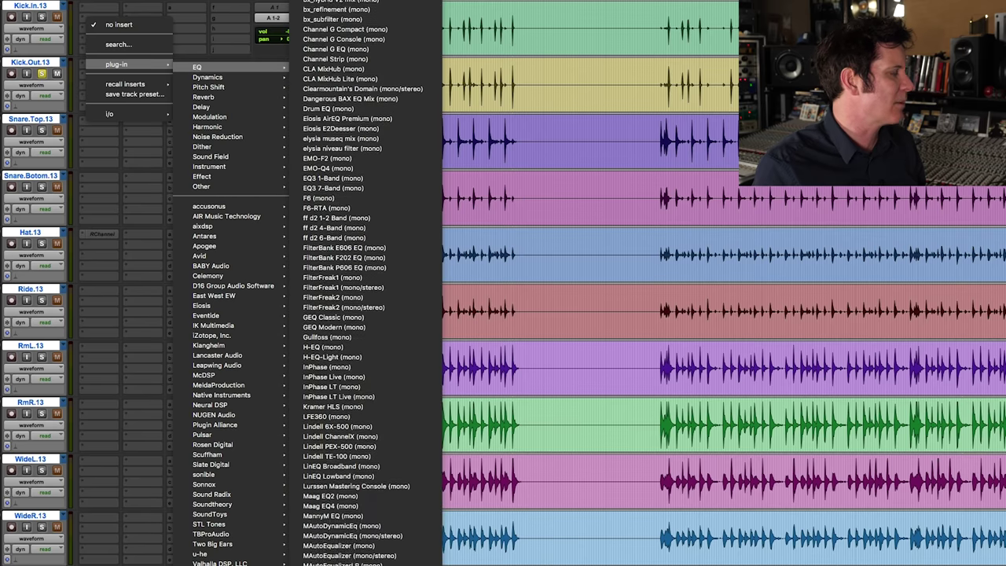
{"action": "scroll", "coordinate": [353, 511], "scroll_direction": "down", "scroll_amount": 6}
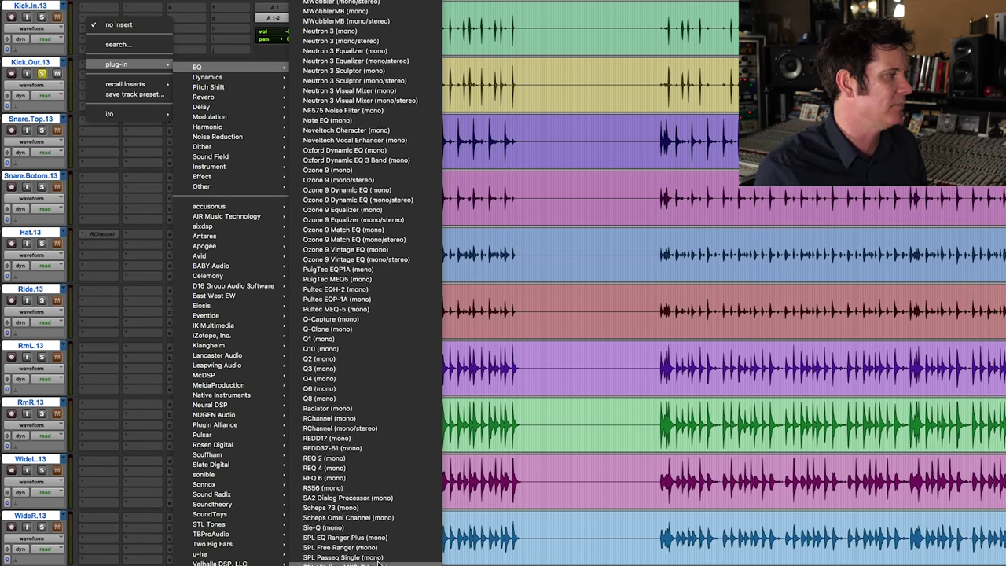
{"action": "left_click", "coordinate": [346, 487]}
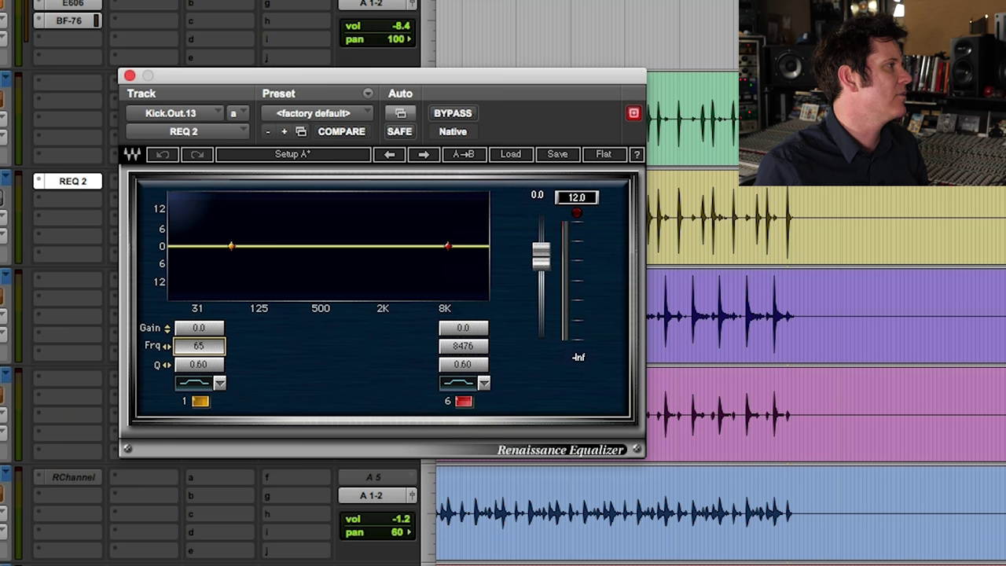
Boost the REQ 2 low band by 7.9 dB at 61 Hz and lower the plug-in's output level.
{"action": "left_click_drag", "start_coordinate": [203, 330], "coordinate": [204, 291]}
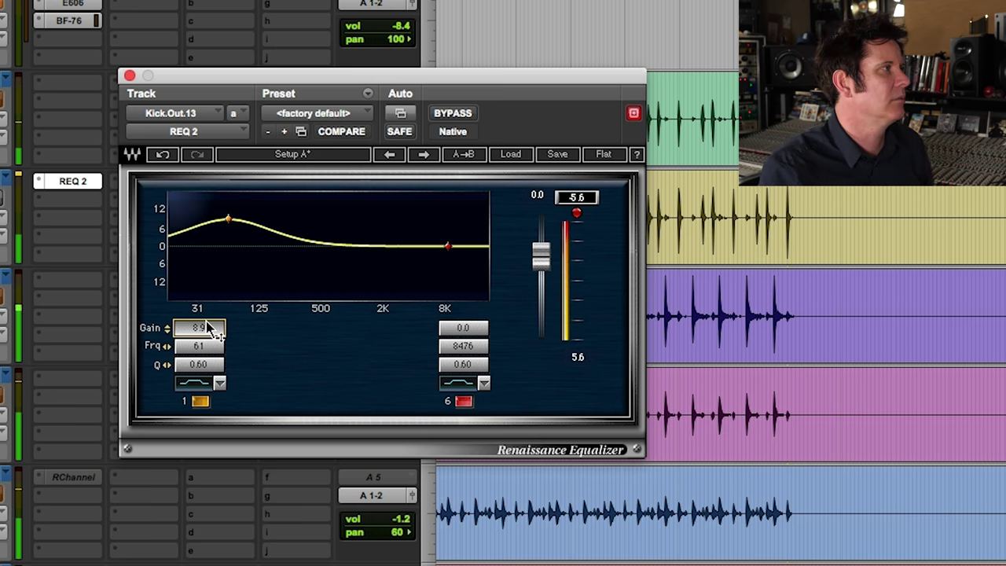
{"action": "left_click_drag", "start_coordinate": [548, 264], "coordinate": [548, 276]}
{"action": "left_click_drag", "start_coordinate": [187, 329], "coordinate": [186, 337]}
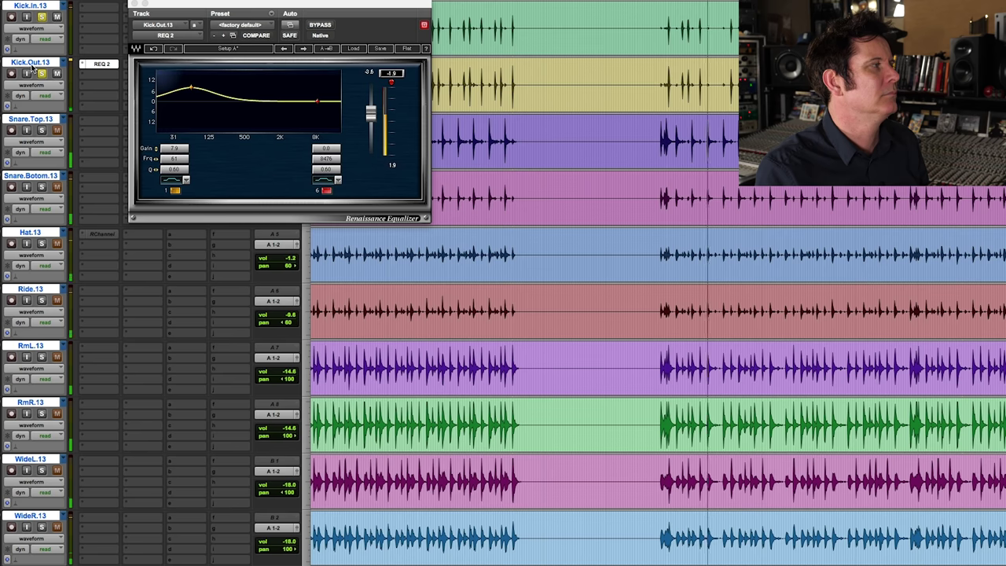
Audition the closing section of all the drum tracks together, replaying from shortly before the final hits.
{"action": "left_click", "coordinate": [42, 131]}
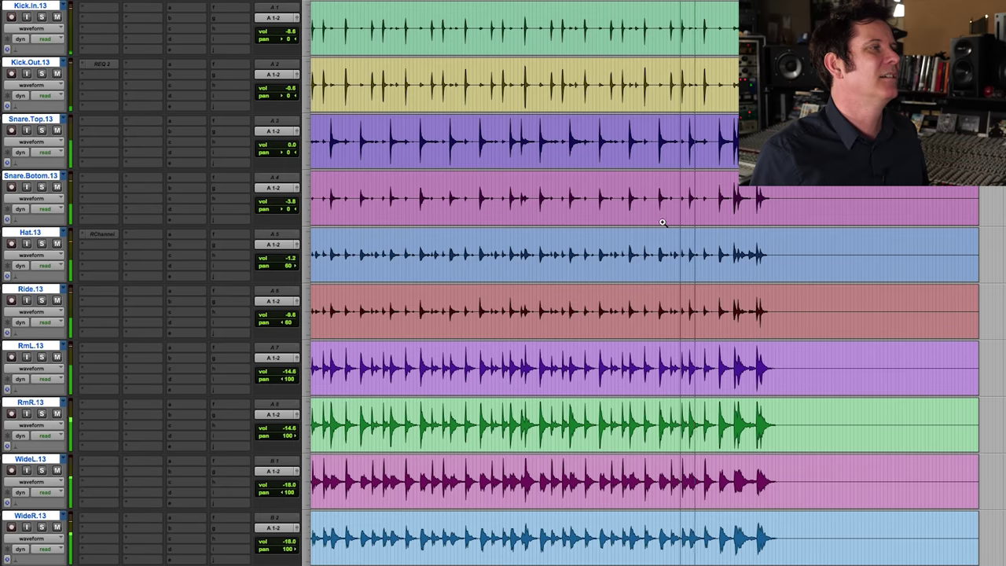
{"action": "left_click", "coordinate": [663, 223]}
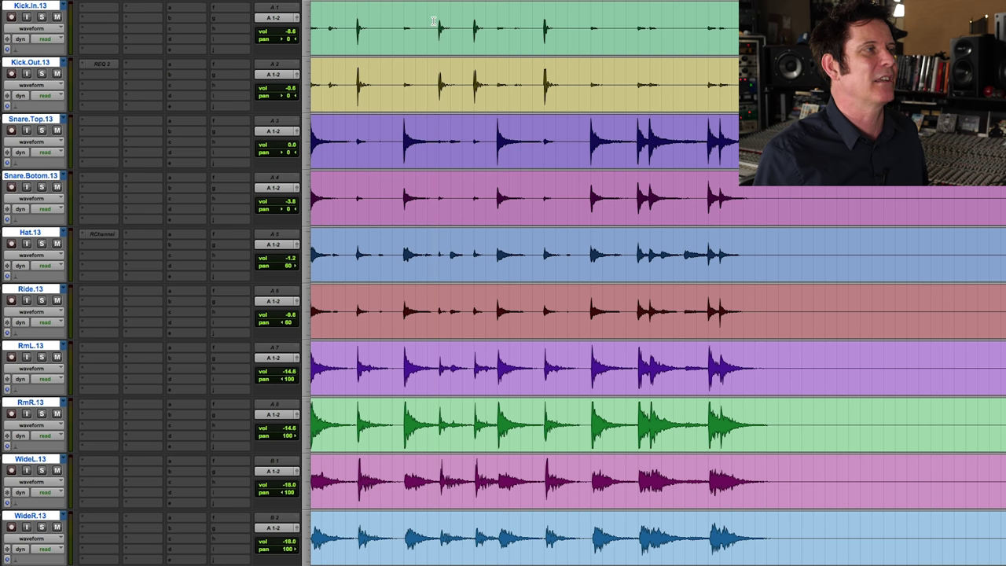
{"action": "key", "text": "space"}
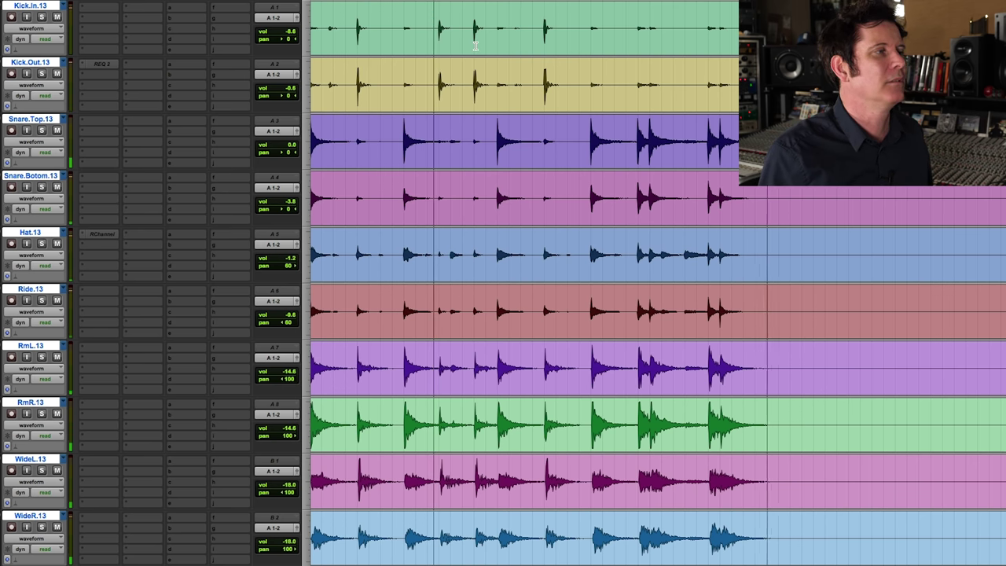
Solo the Snare.Top.13 track and audition it from a drum entry after a break.
{"action": "key", "text": "ctrl+bracketleft"}
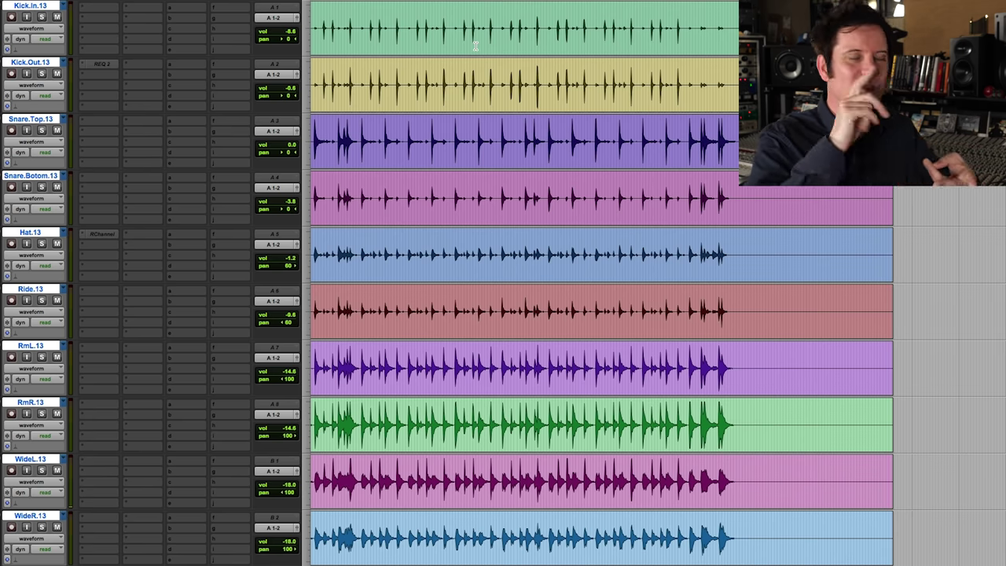
{"action": "key", "text": "ctrl+bracketleft"}
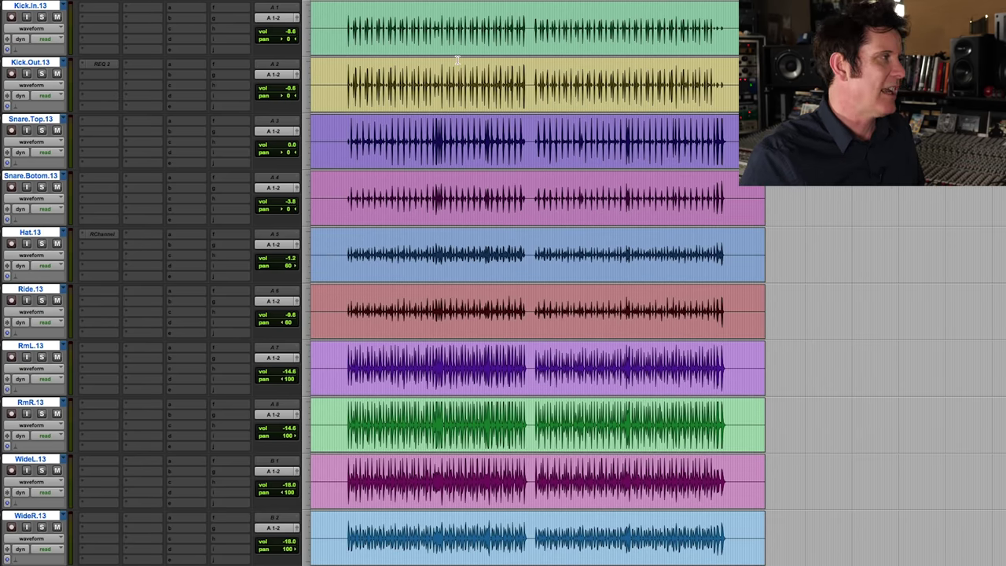
{"action": "key", "text": "ctrl+bracketleft"}
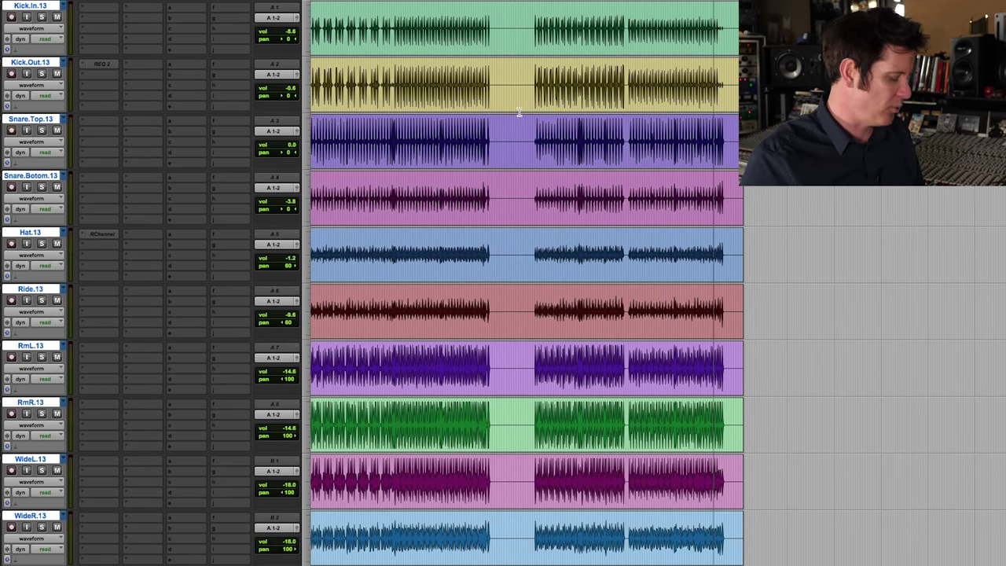
{"action": "key", "text": "ctrl+bracketleft"}
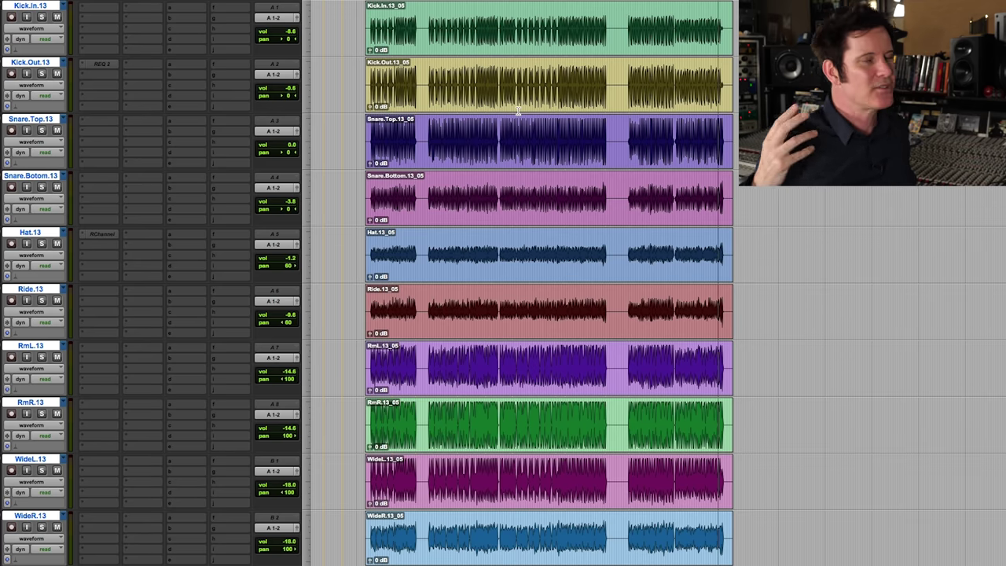
{"action": "key", "text": "ctrl+bracketright"}
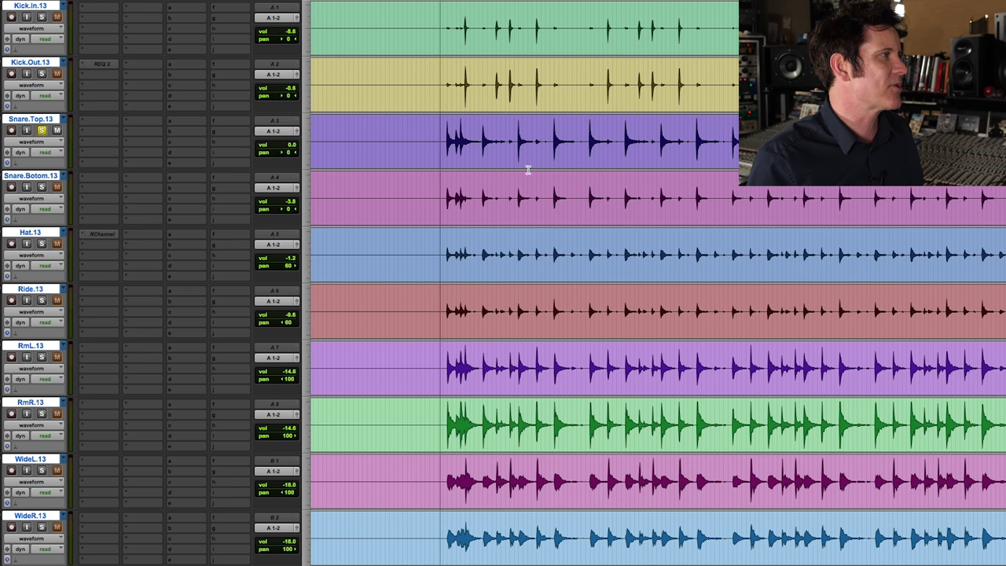
{"action": "key", "text": "ctrl+bracketright"}
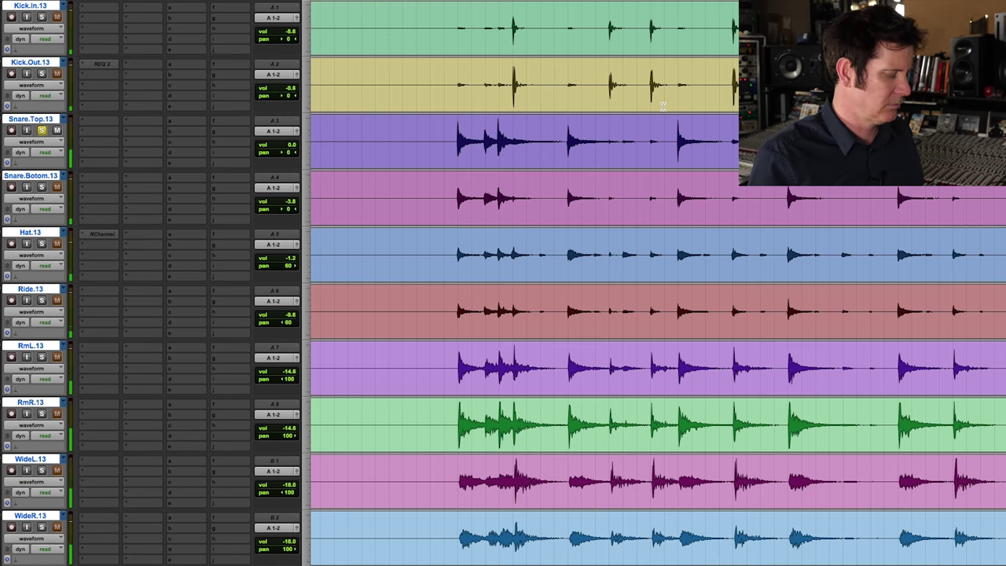
Audition the Snare.Botom.13 track in solo, then switch the solo back to Snare.Top.13.
{"action": "key", "text": "ctrl+bracketleft"}
{"action": "key", "text": "ctrl+bracketleft"}
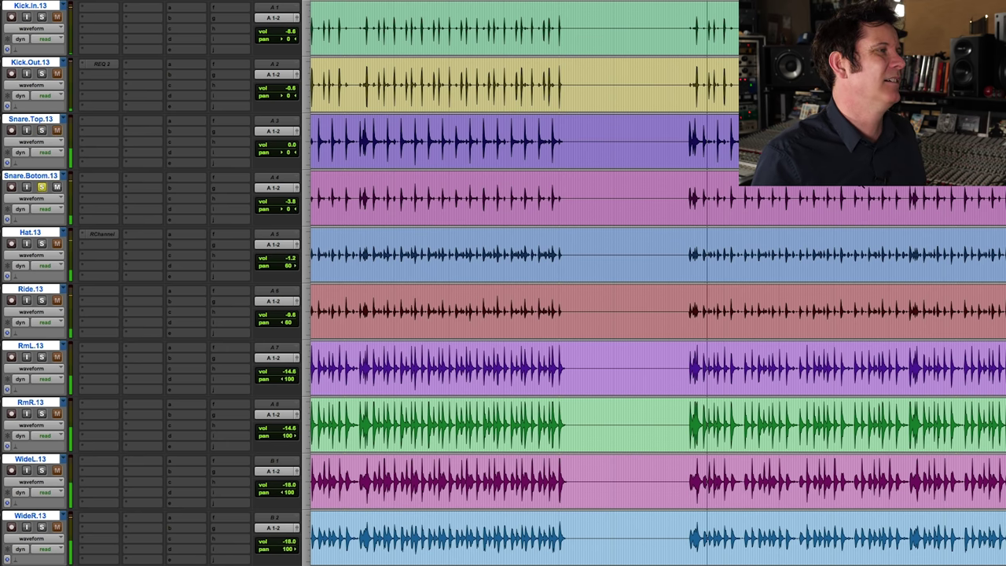
{"action": "key", "text": "ctrl+bracketright"}
{"action": "key", "text": "ctrl+bracketright"}
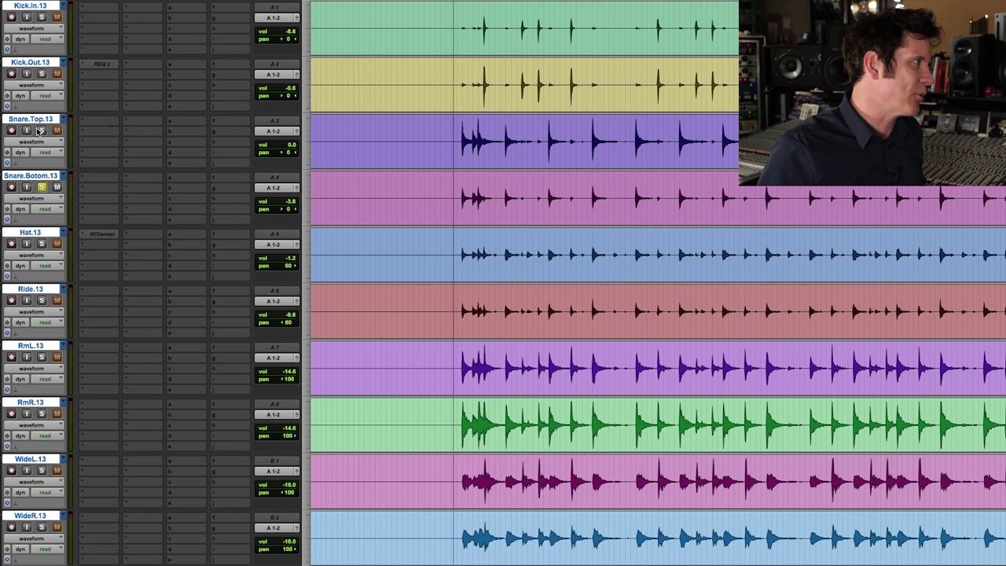
{"action": "left_click", "coordinate": [42, 131]}
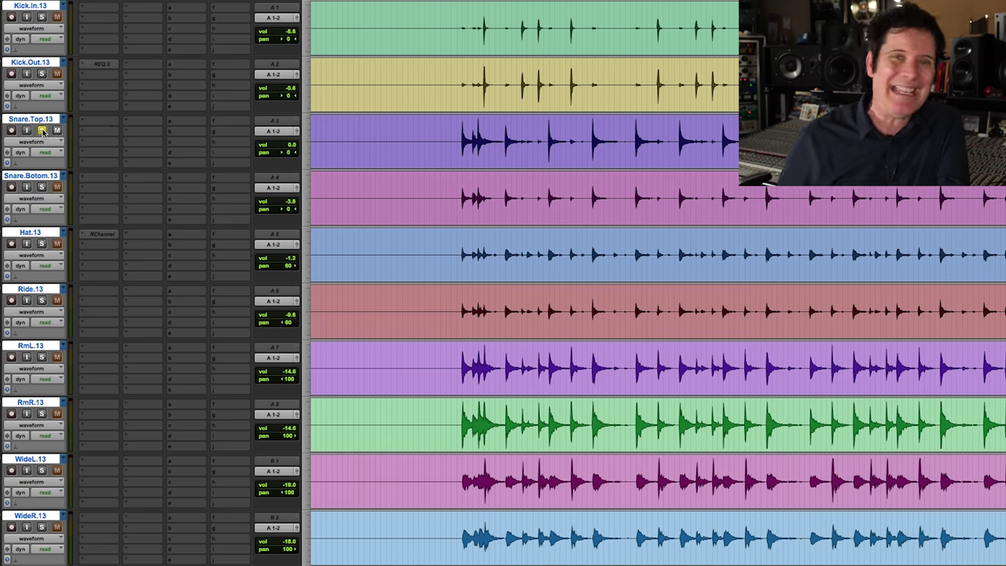